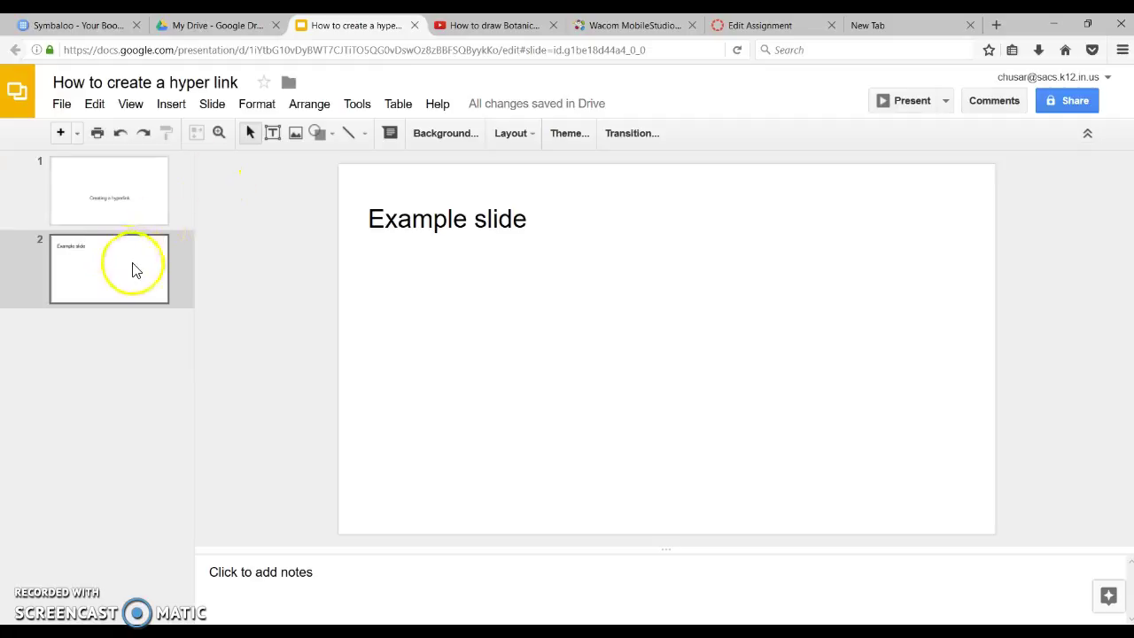
Search the web for 'altered wheel pottery' from the new Firefox tab
left_click(880, 26)
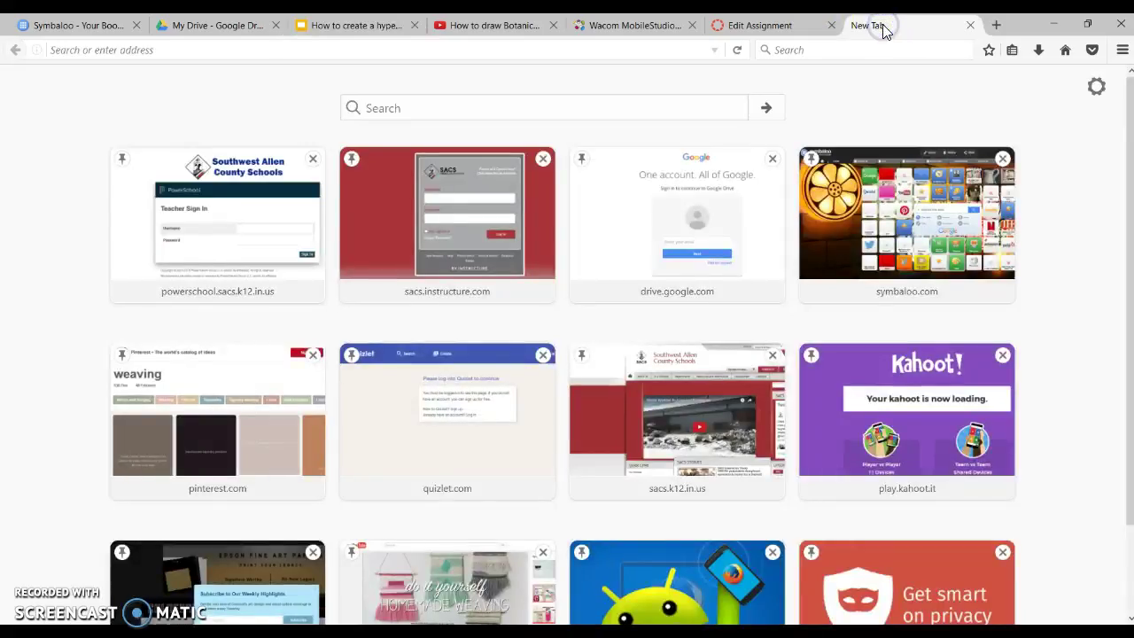
left_click(535, 109)
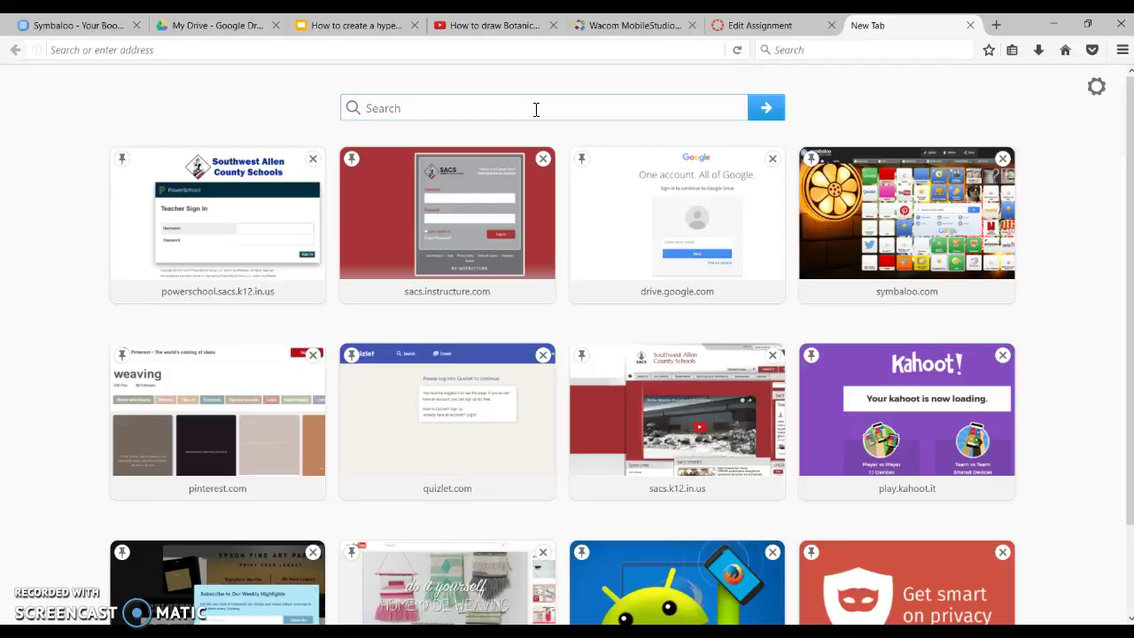
type("altered w")
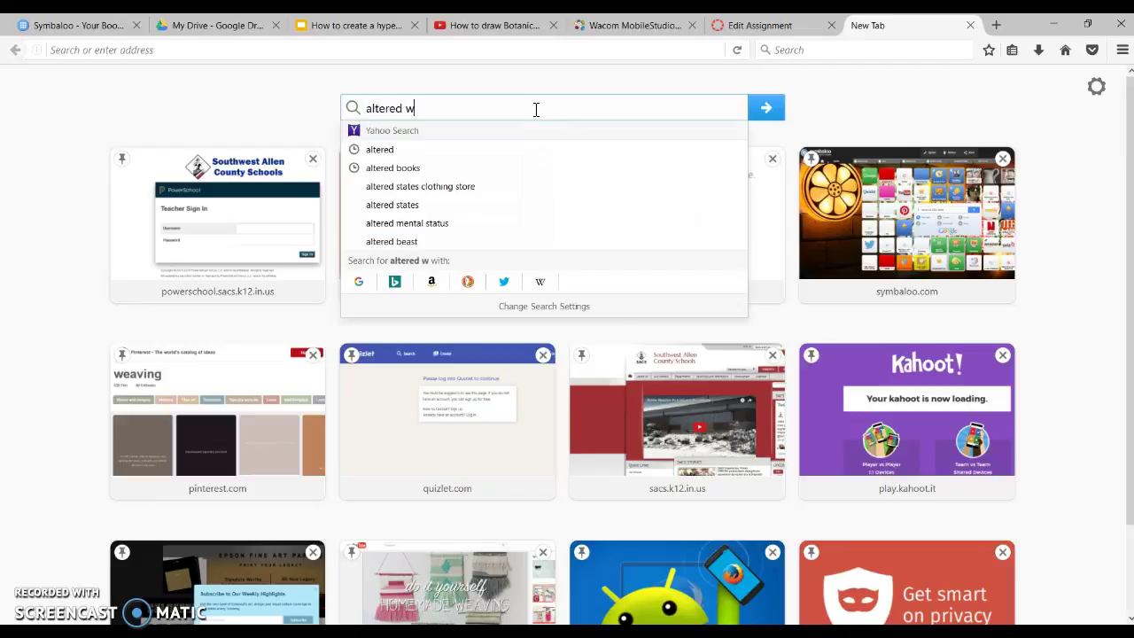
type("heel p")
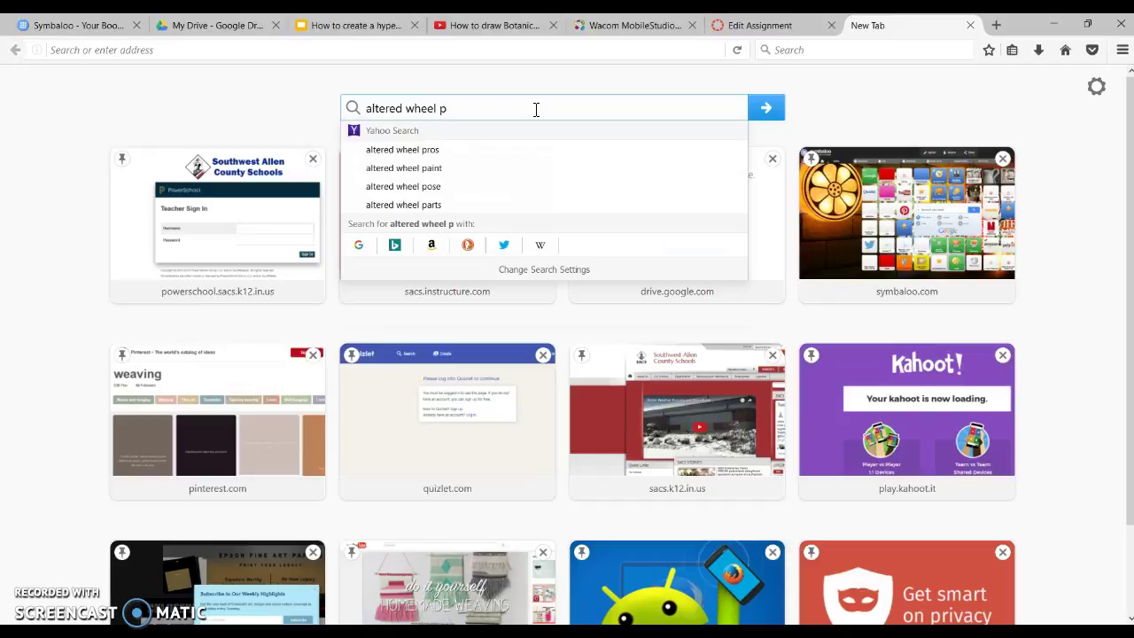
type("ottery")
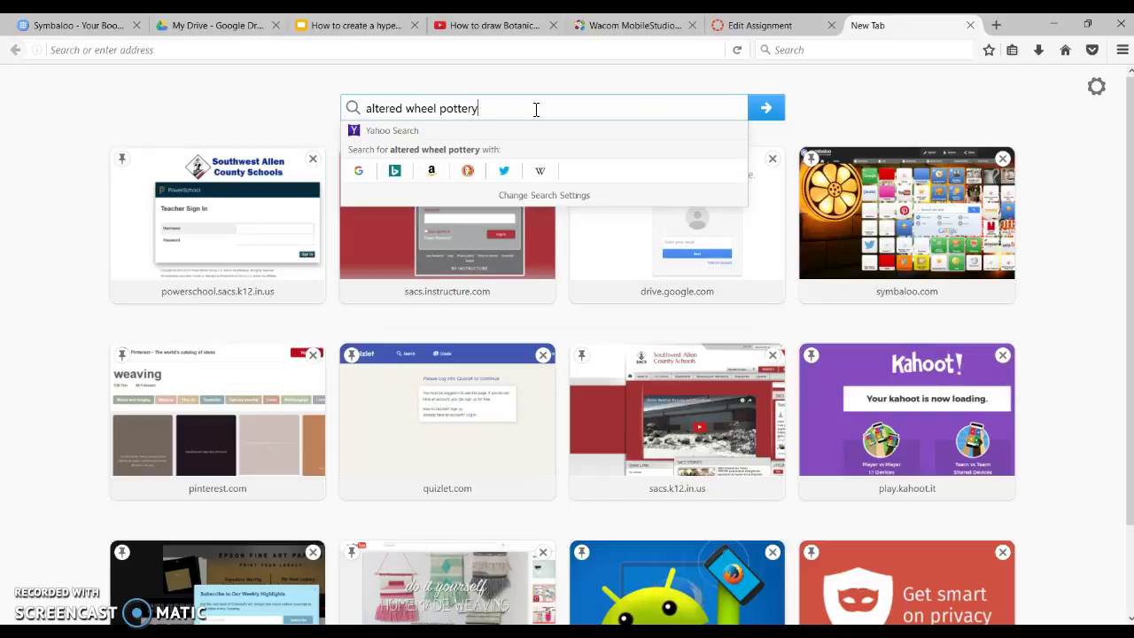
key("Return")
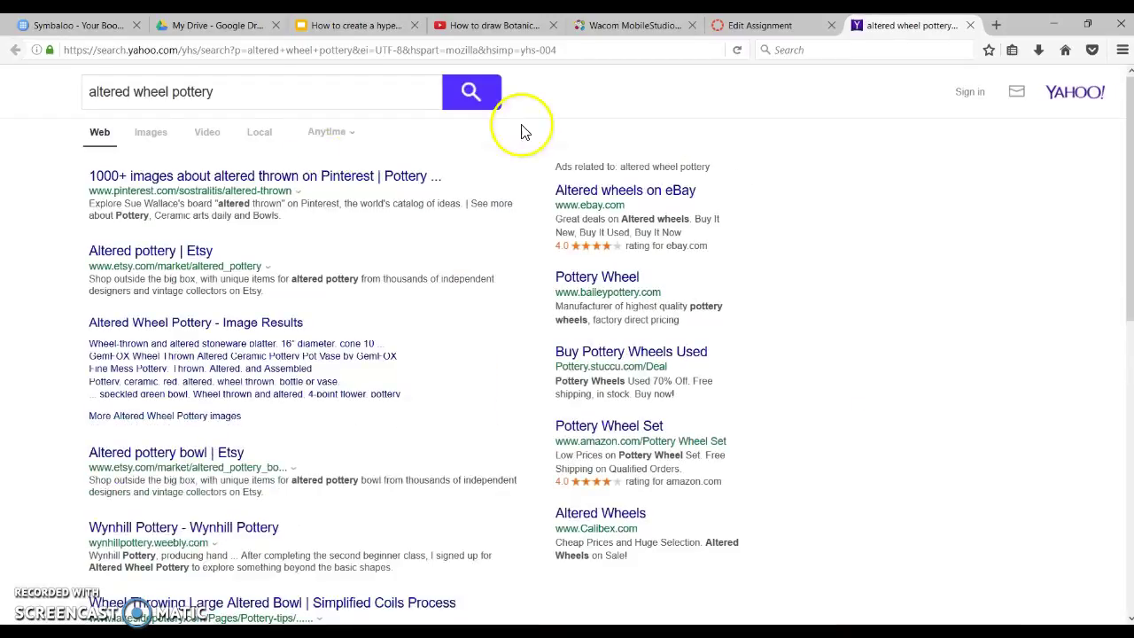
Show image results and open the preview of the red-lidded Carriage House Pottery vessel
left_click(165, 133)
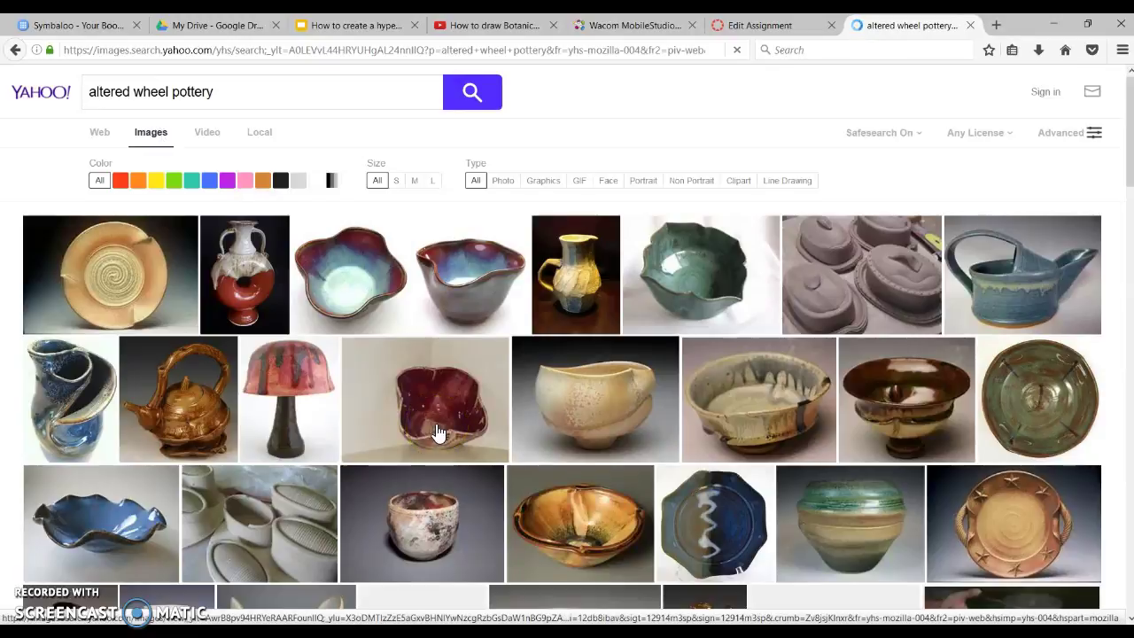
scroll(437, 431, "down", 3)
scroll(437, 431, "down", 10)
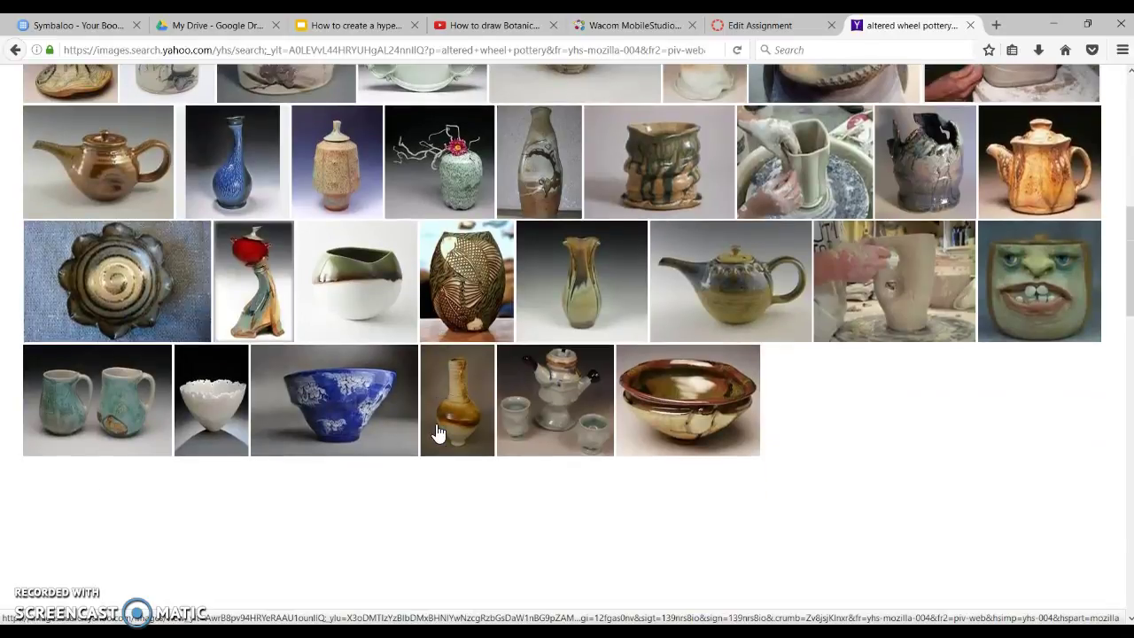
scroll(437, 431, "down", 2)
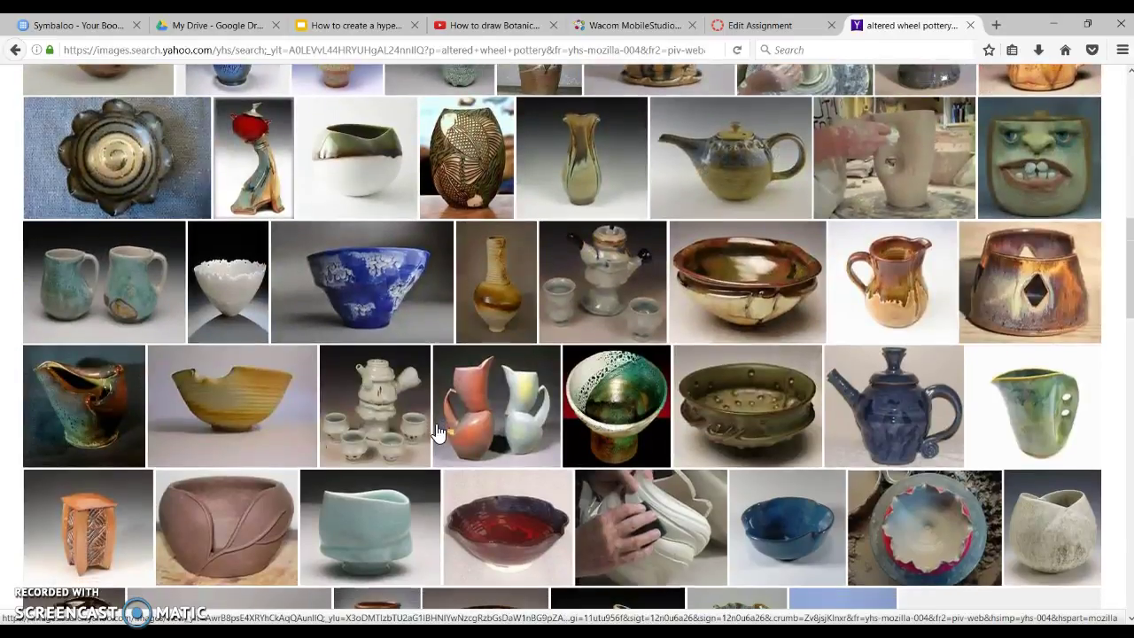
left_click(292, 310)
left_click(255, 151)
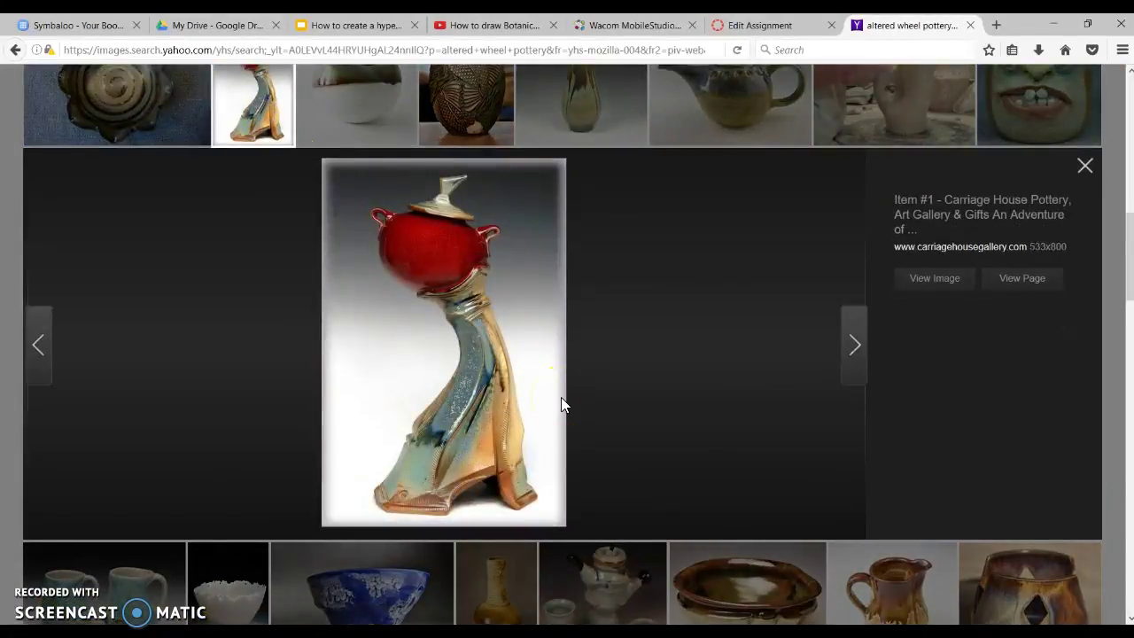
Copy the enlarged red-lidded pottery photo to the clipboard
right_click(443, 363)
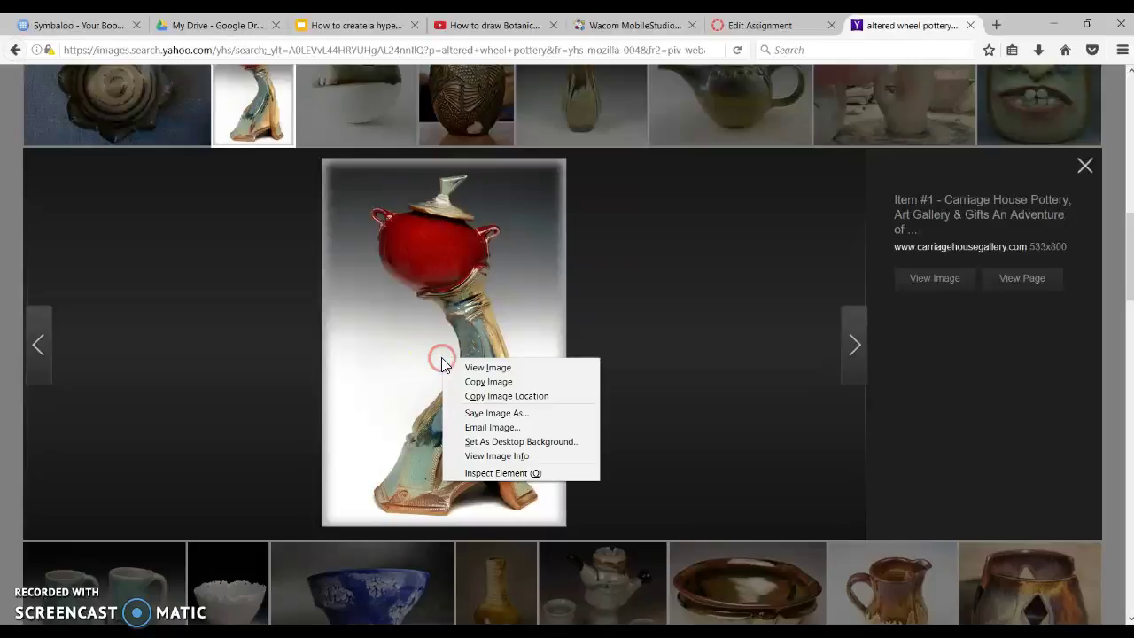
left_click(483, 382)
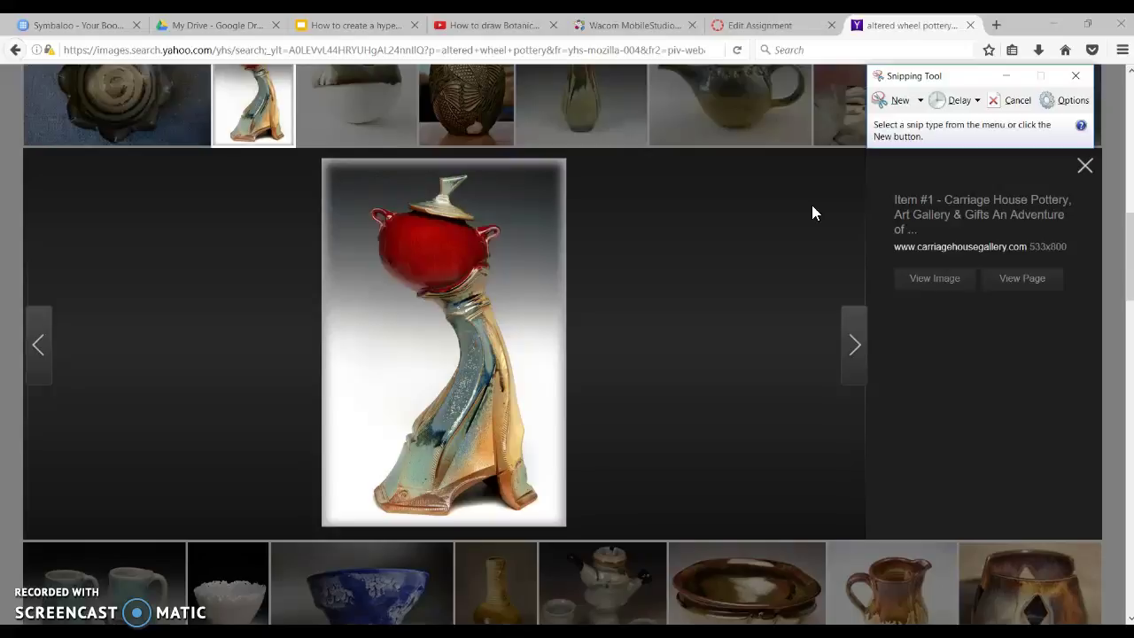
Search Windows for 'snip' to locate Snipping Tool, then return to the browser
key("super")
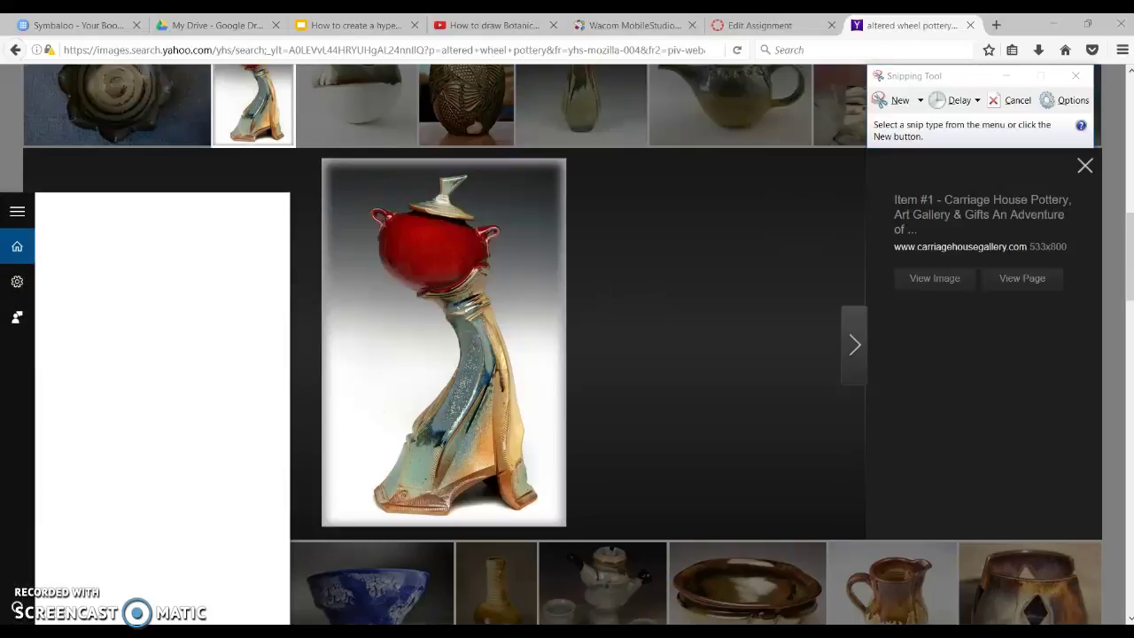
type("snip")
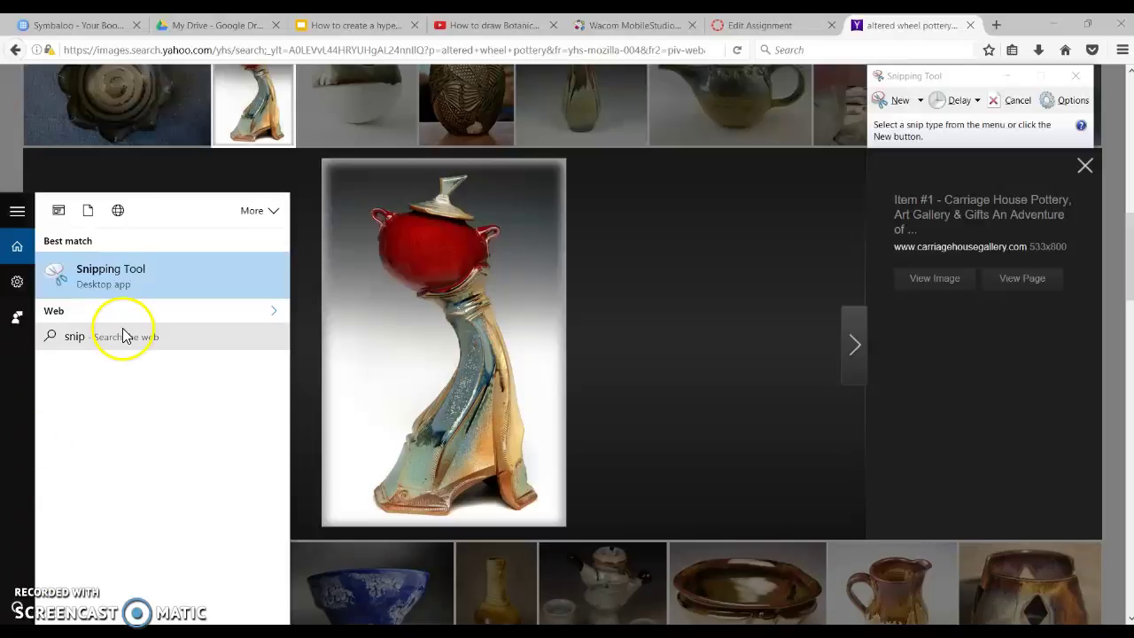
right_click(105, 295)
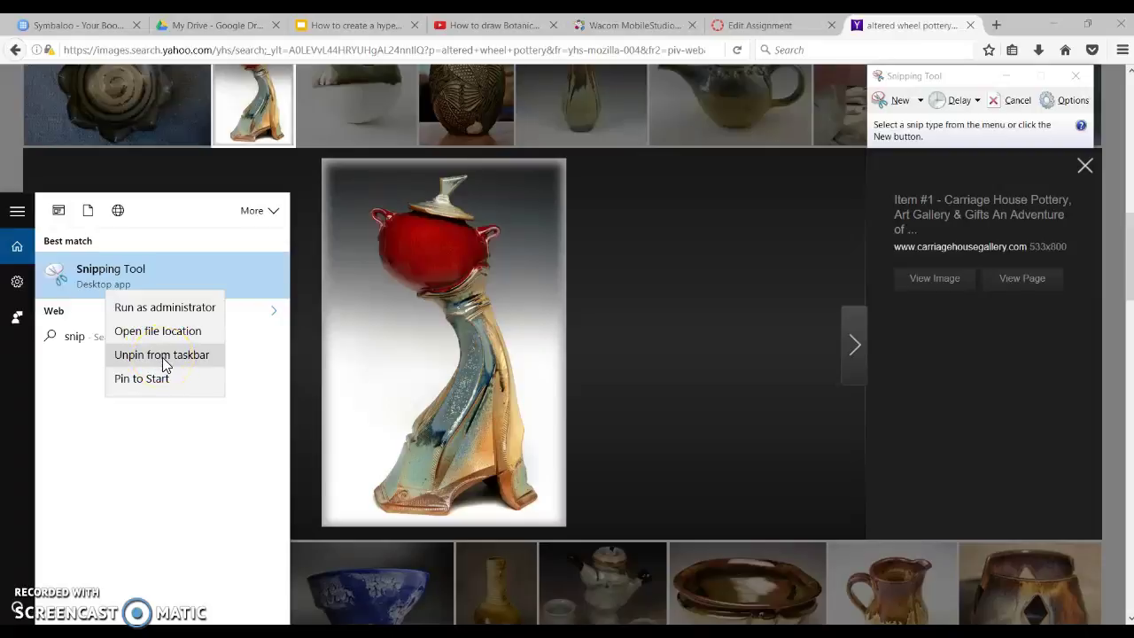
left_click(776, 324)
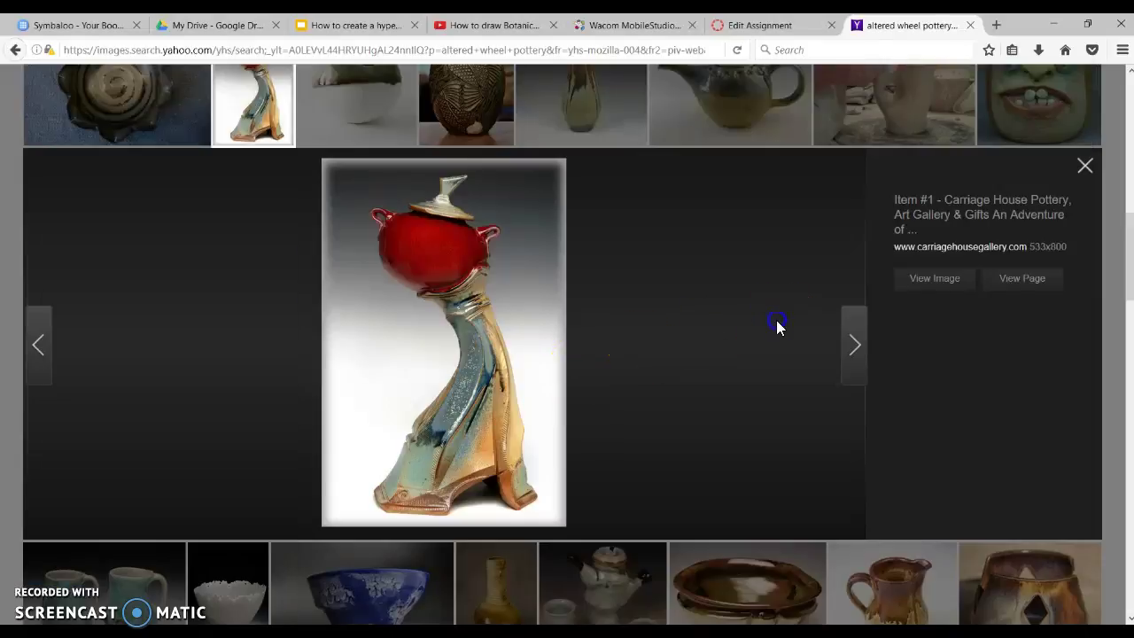
Capture a rectangular snip around the red-lidded pottery photo with Snipping Tool
left_click(271, 588)
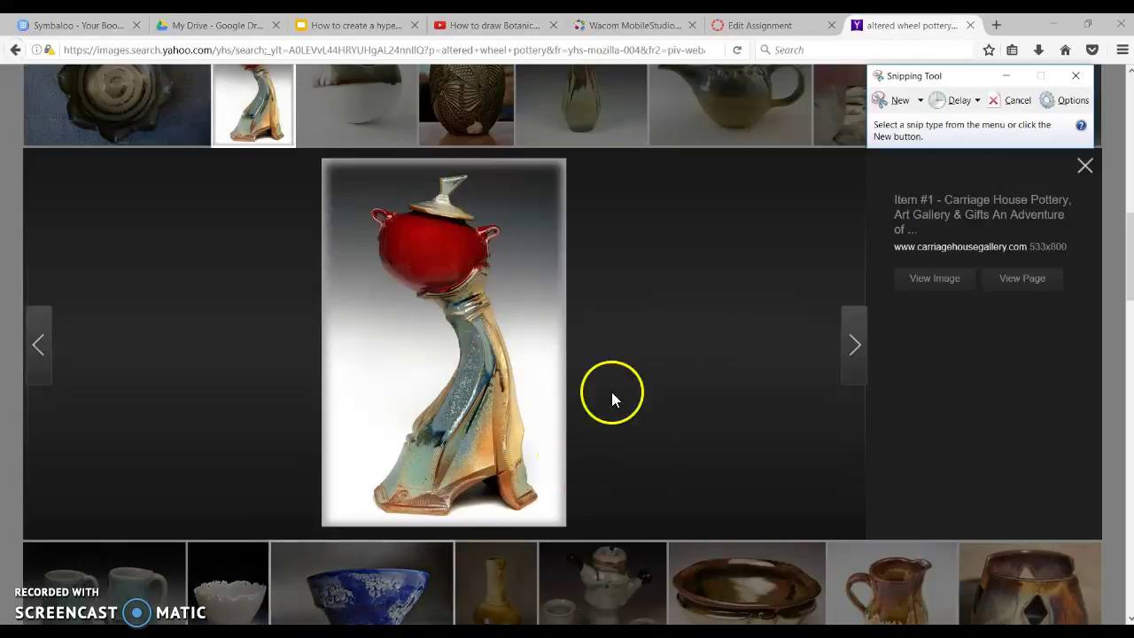
left_click(900, 100)
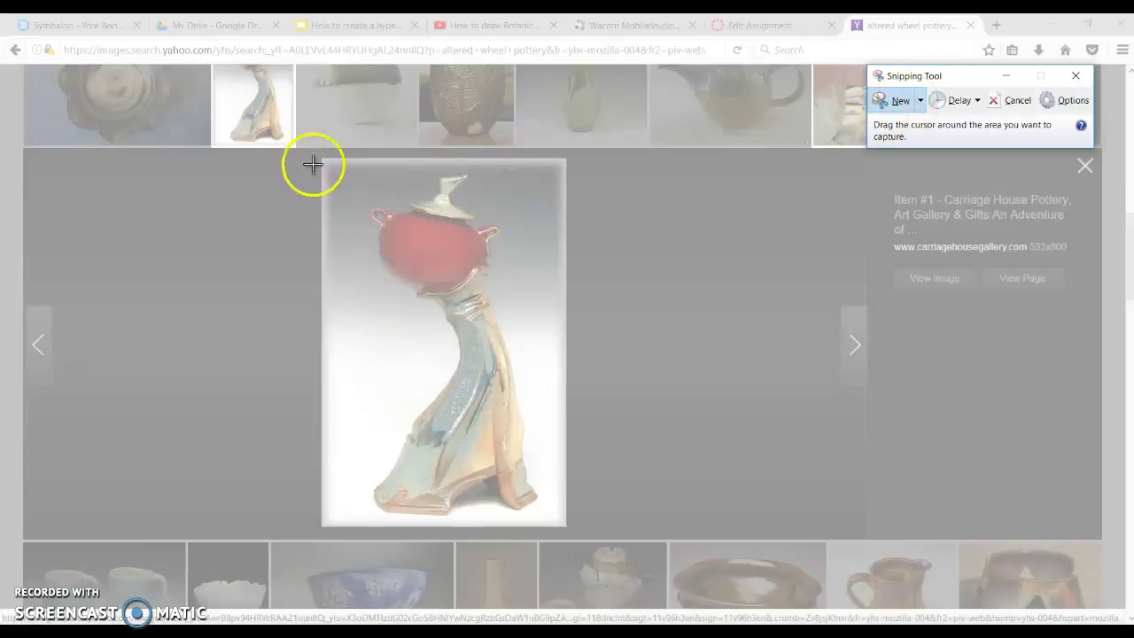
left_click_drag(320, 159, 566, 527)
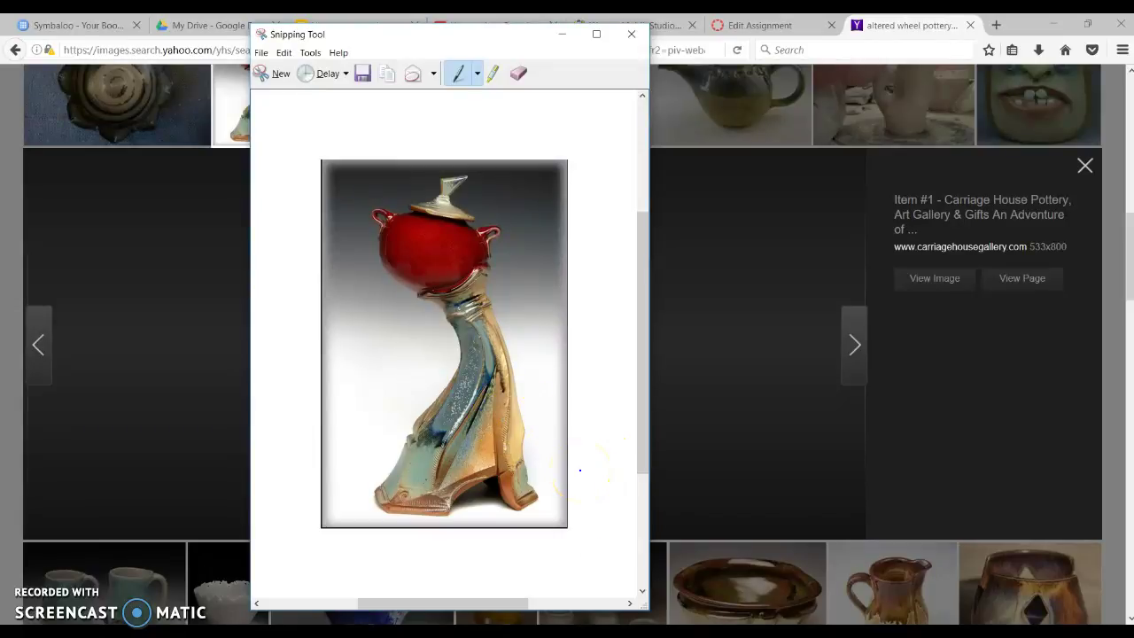
left_click(759, 25)
Paste the pottery photo onto the Example slide and move it to the upper right
left_click(370, 32)
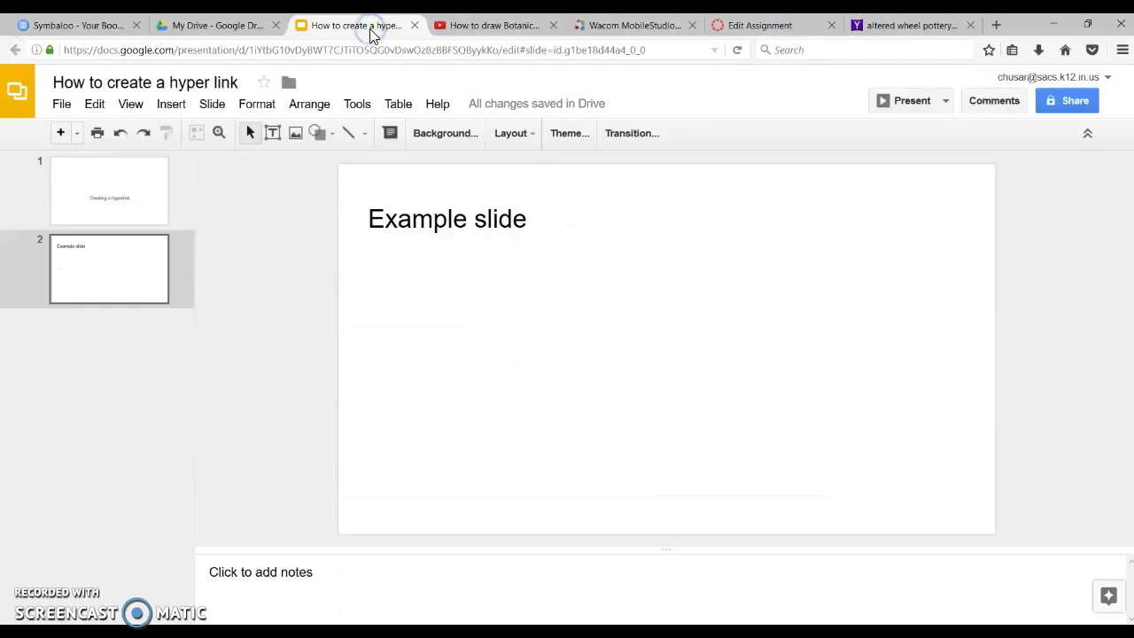
left_click(601, 372)
left_click(542, 310)
key("ctrl+v")
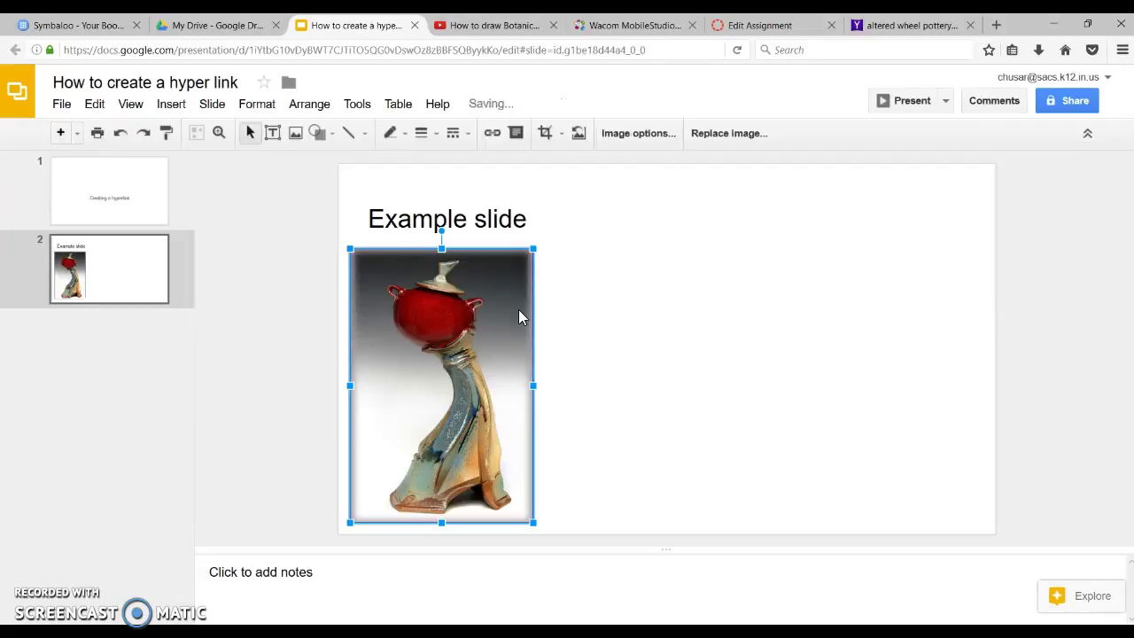
left_click(532, 316)
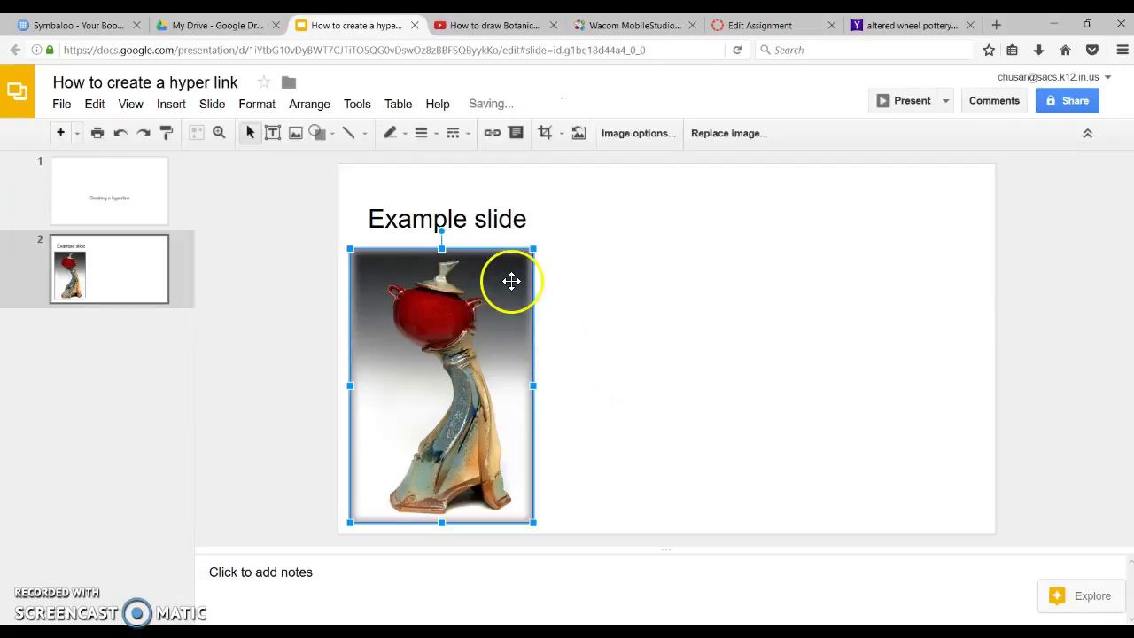
left_click_drag(511, 251, 931, 192)
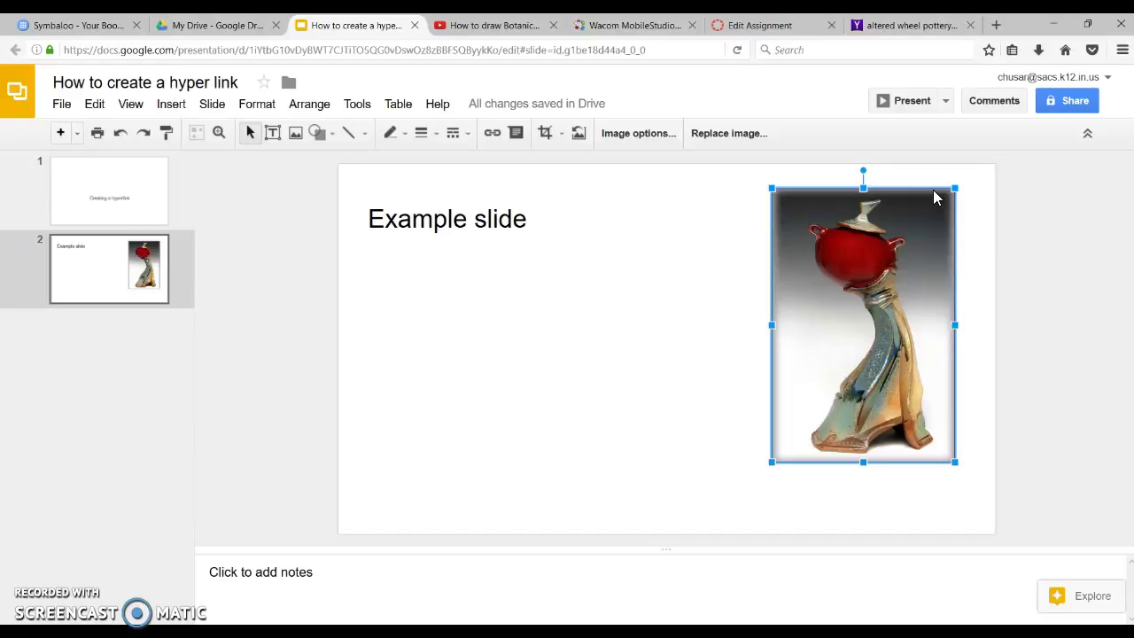
left_click(865, 260)
left_click(686, 347)
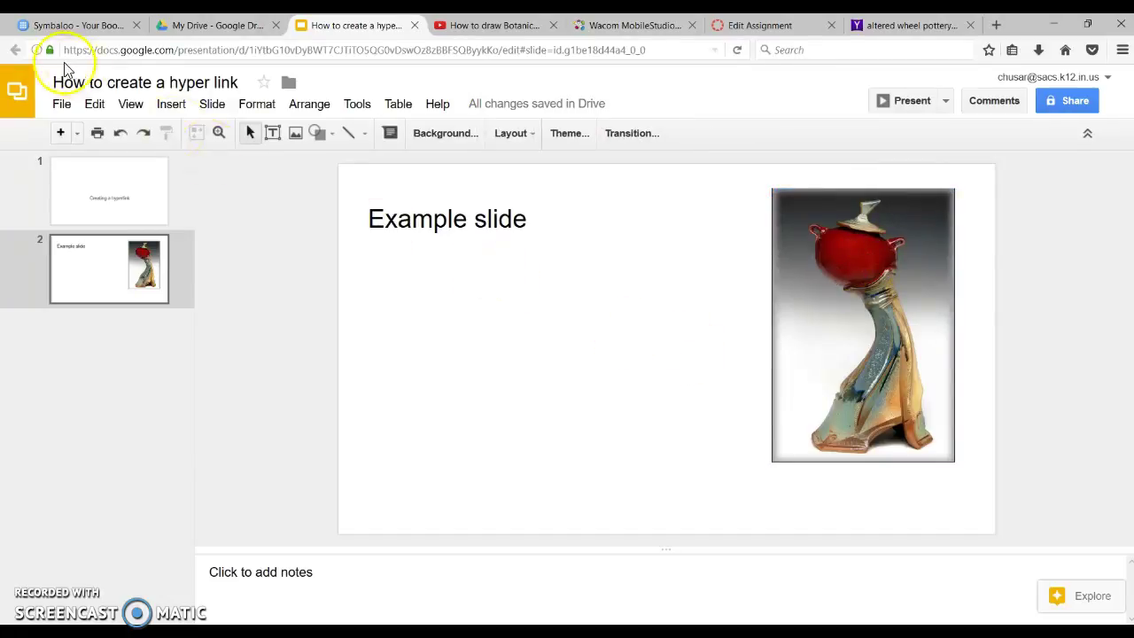
Draw a new text box just below the pottery photo
left_click(168, 106)
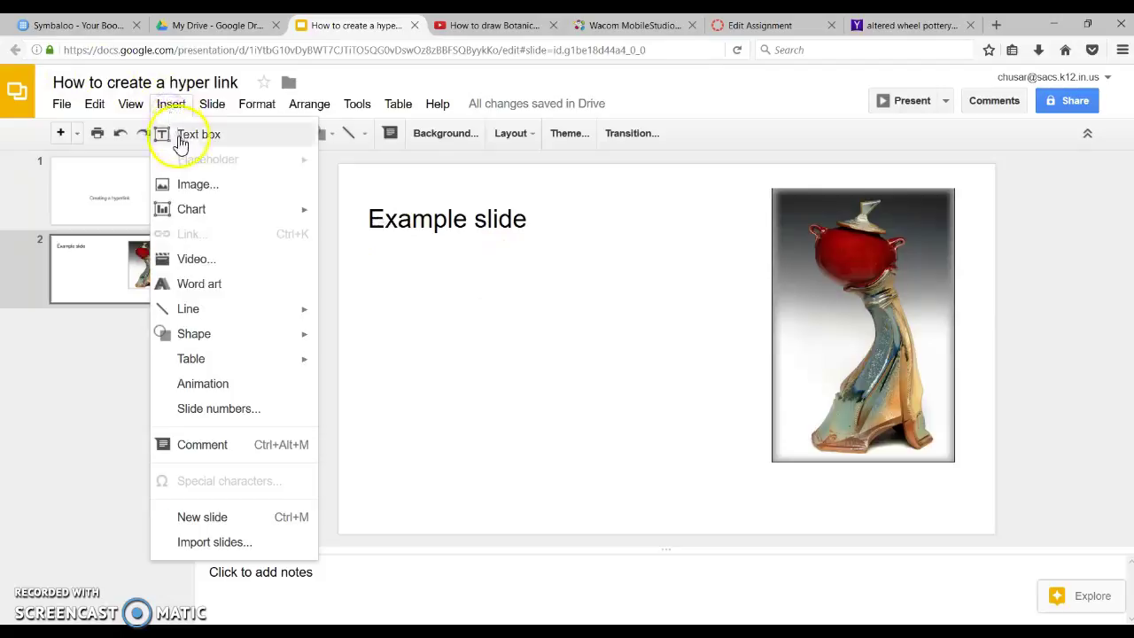
left_click(178, 137)
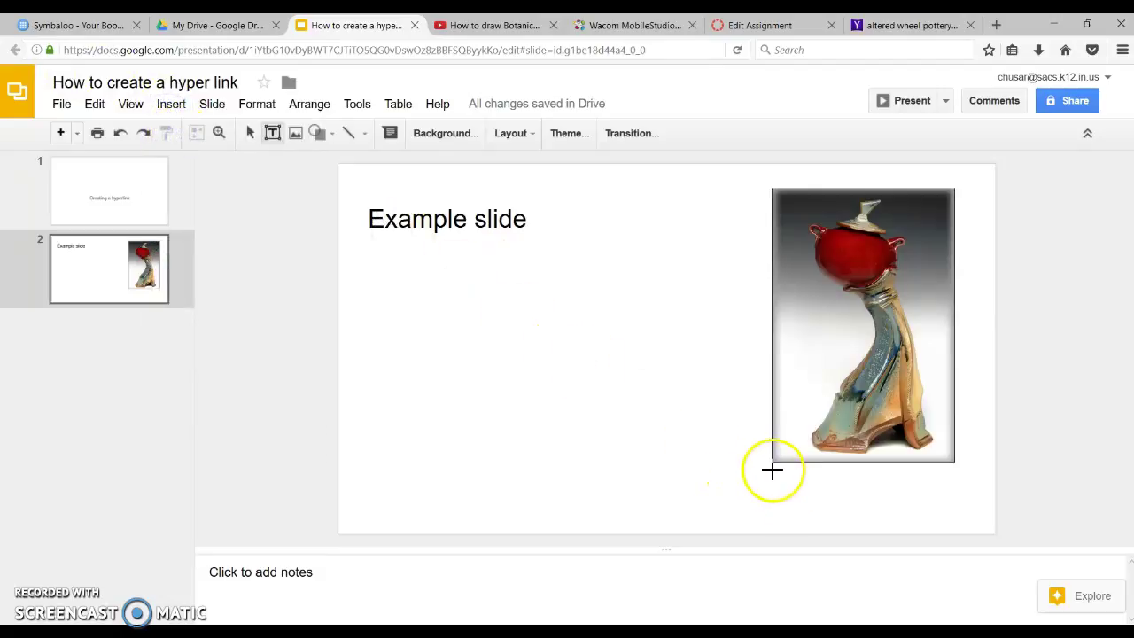
left_click_drag(773, 462, 954, 514)
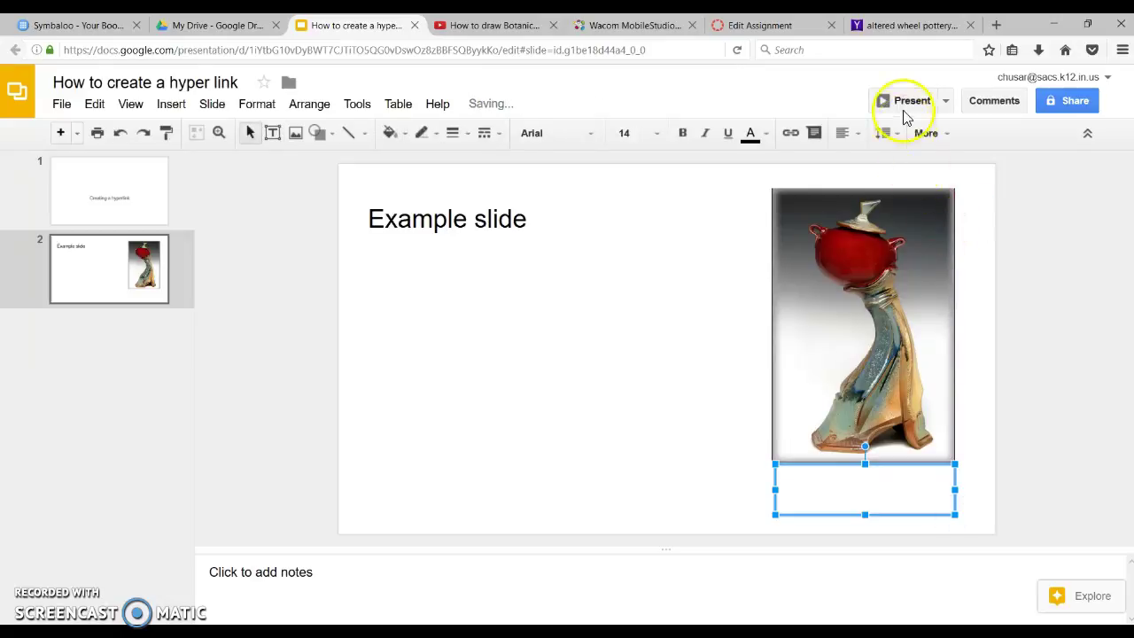
left_click(908, 26)
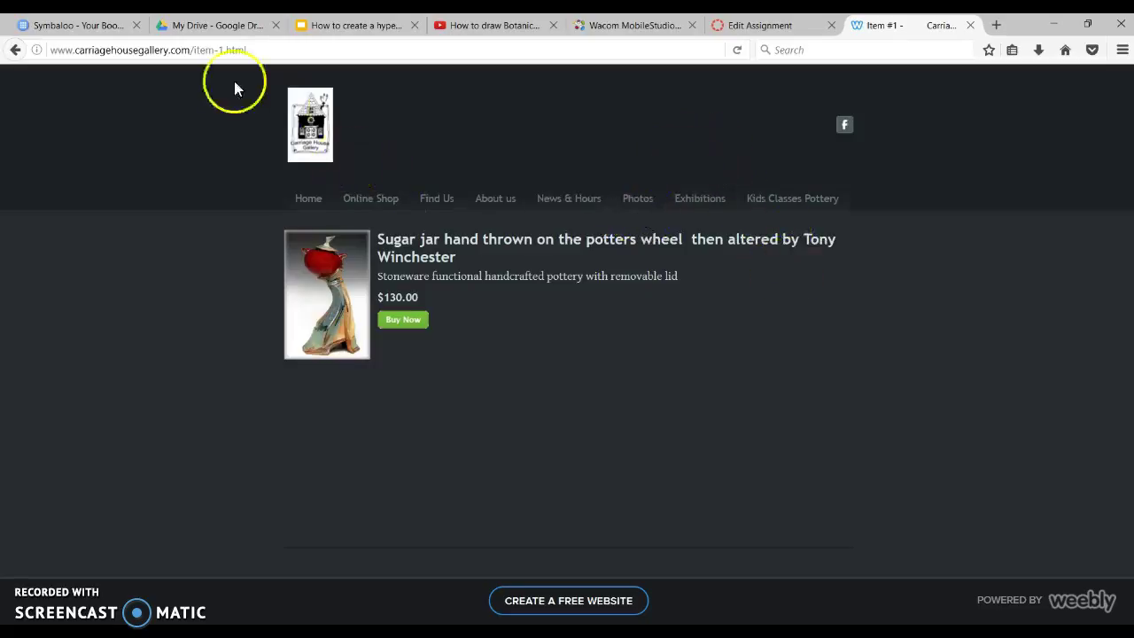
Take the Carriage House Gallery sugar jar page's URL and go back to the presentation
left_click(209, 49)
key("ctrl+c")
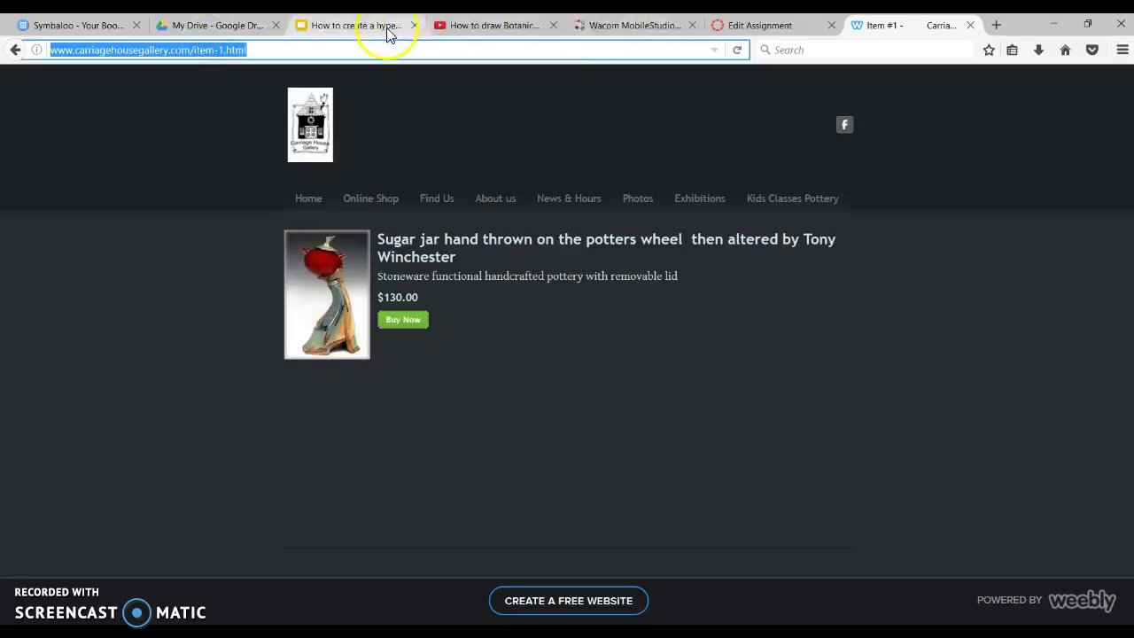
left_click(354, 25)
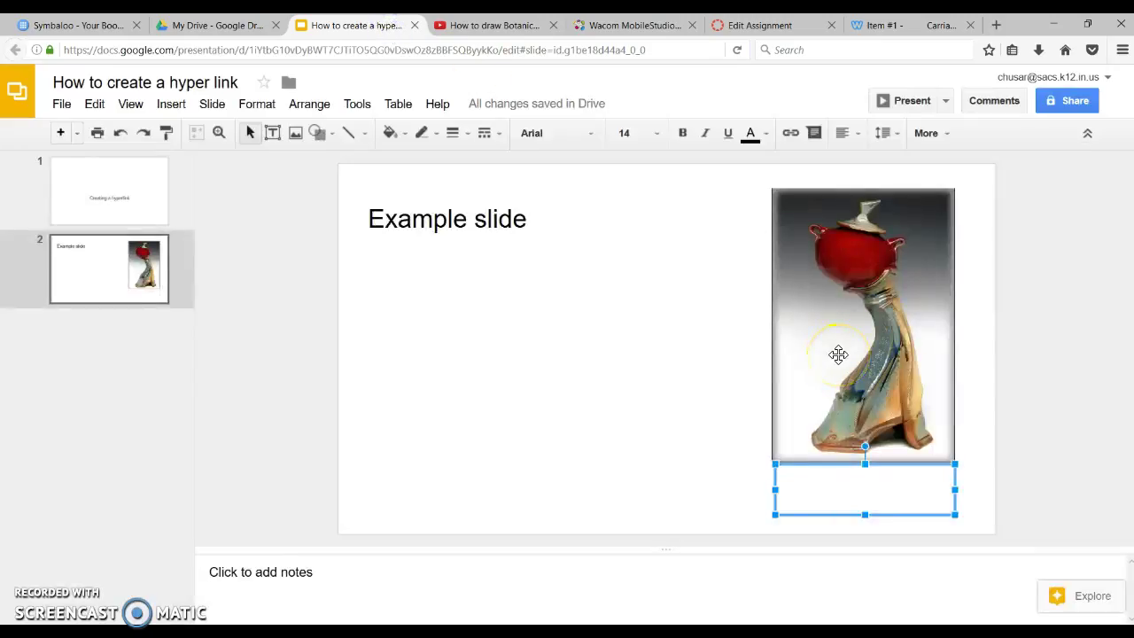
Type the artist's name into the text box under the photo and select it
type("Tony W")
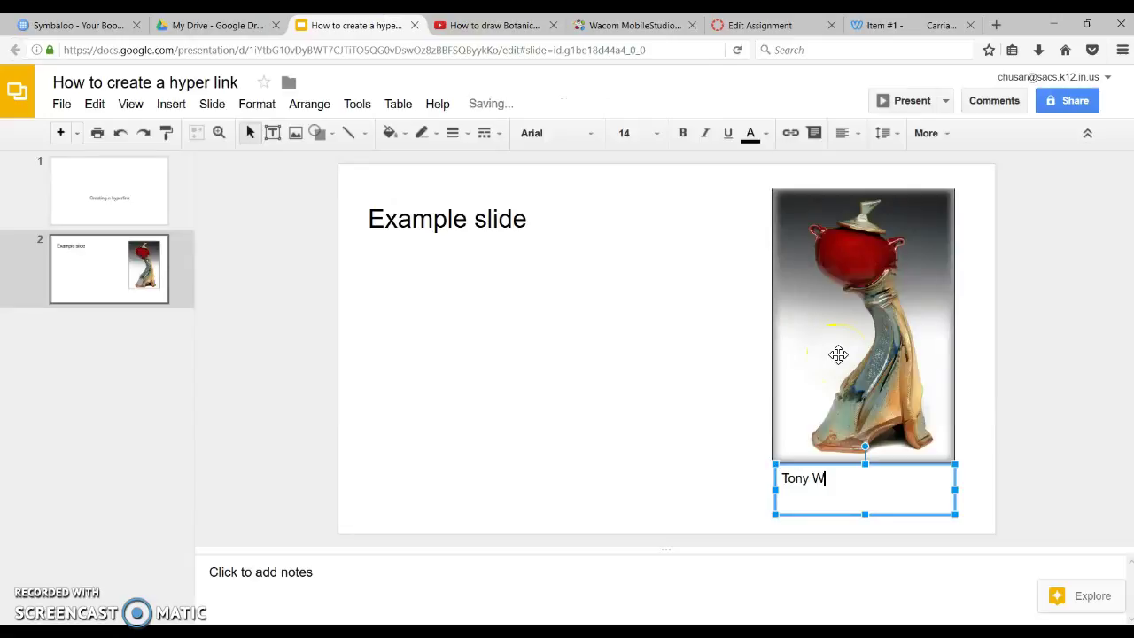
type("inchester")
left_click_drag(878, 476, 783, 481)
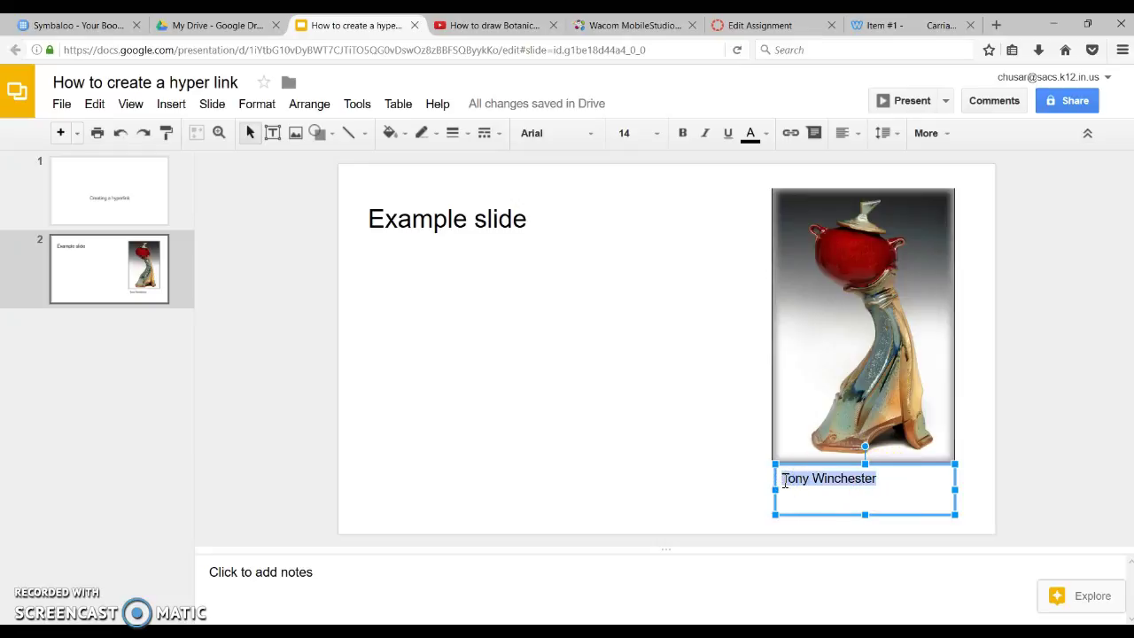
Hyperlink the selected artist's name to the copied gallery page URL
left_click(789, 134)
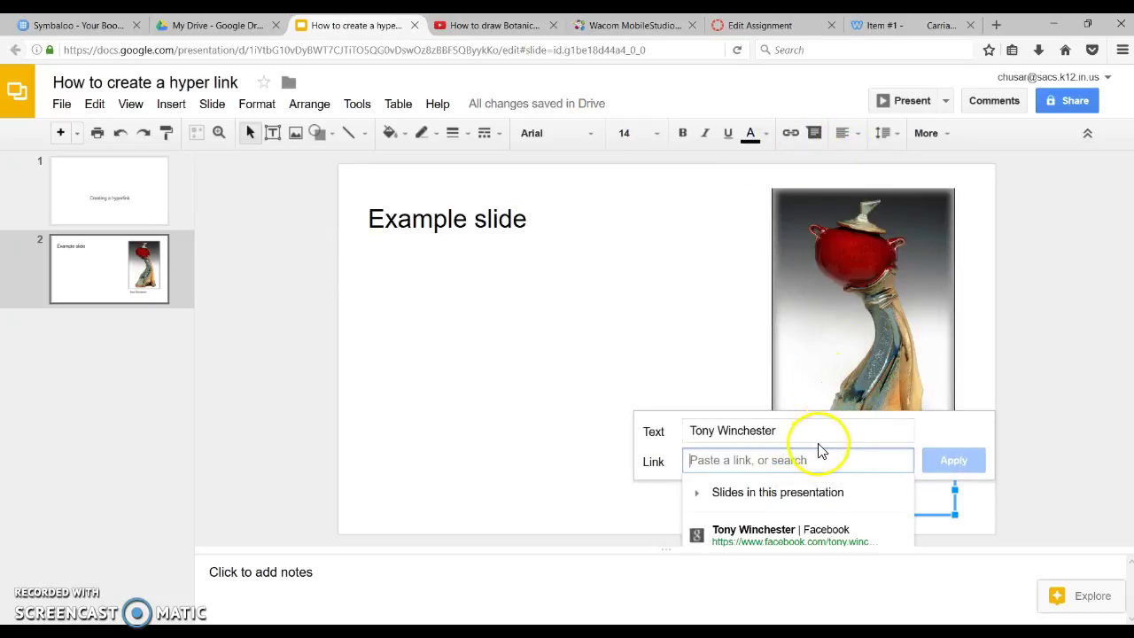
key("ctrl+v")
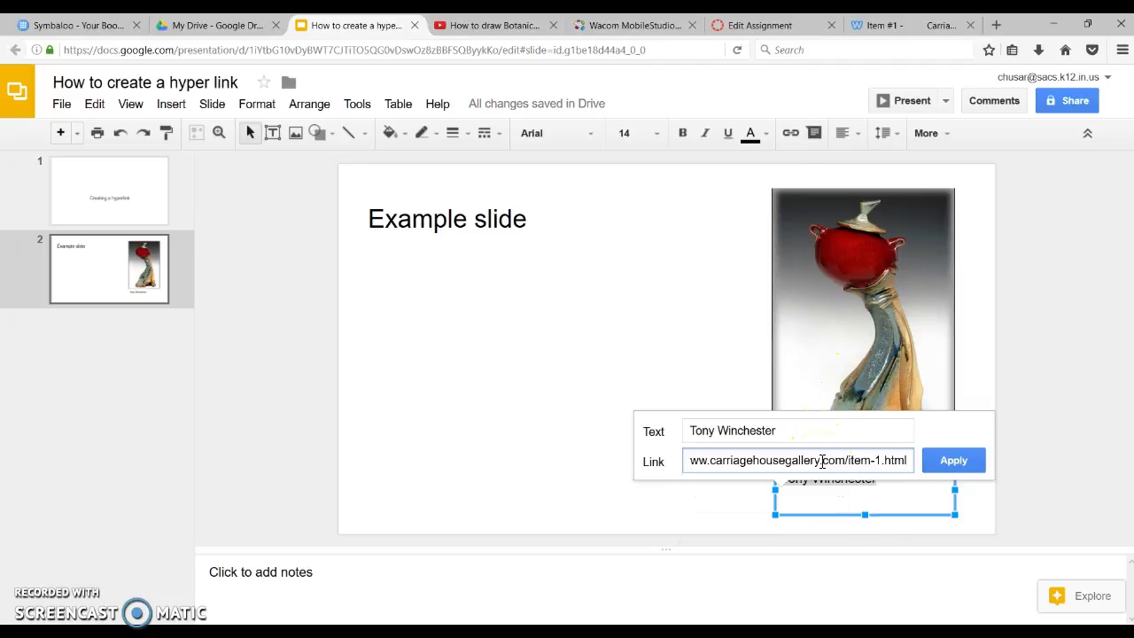
left_click(957, 460)
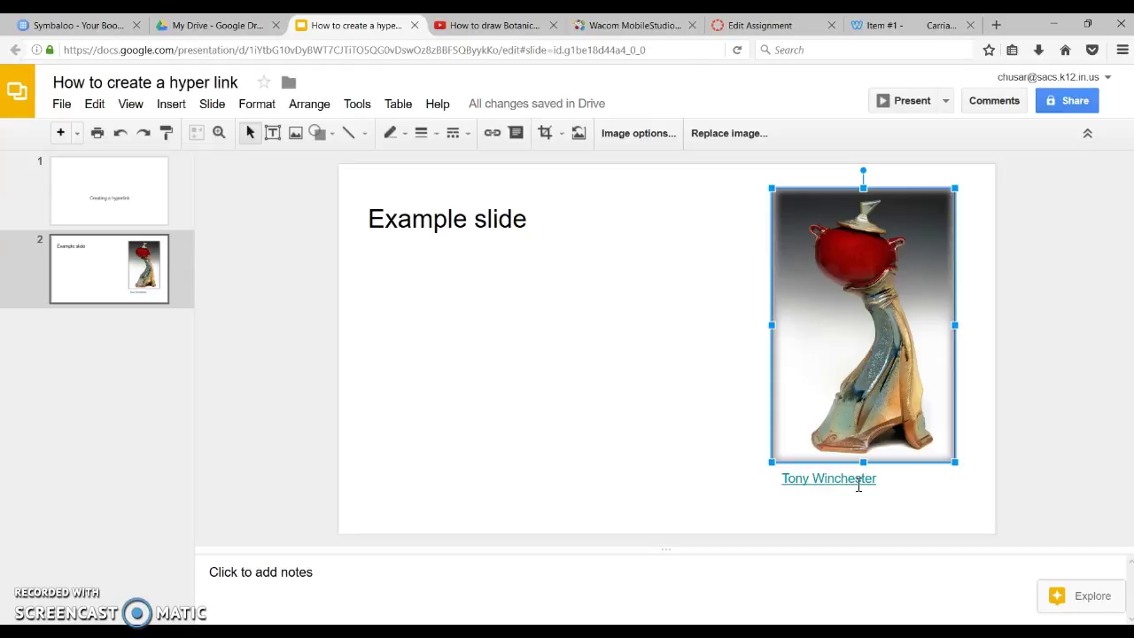
Add a new line after the hyperlinked artist-name caption, then select the pottery photo
left_click(881, 479)
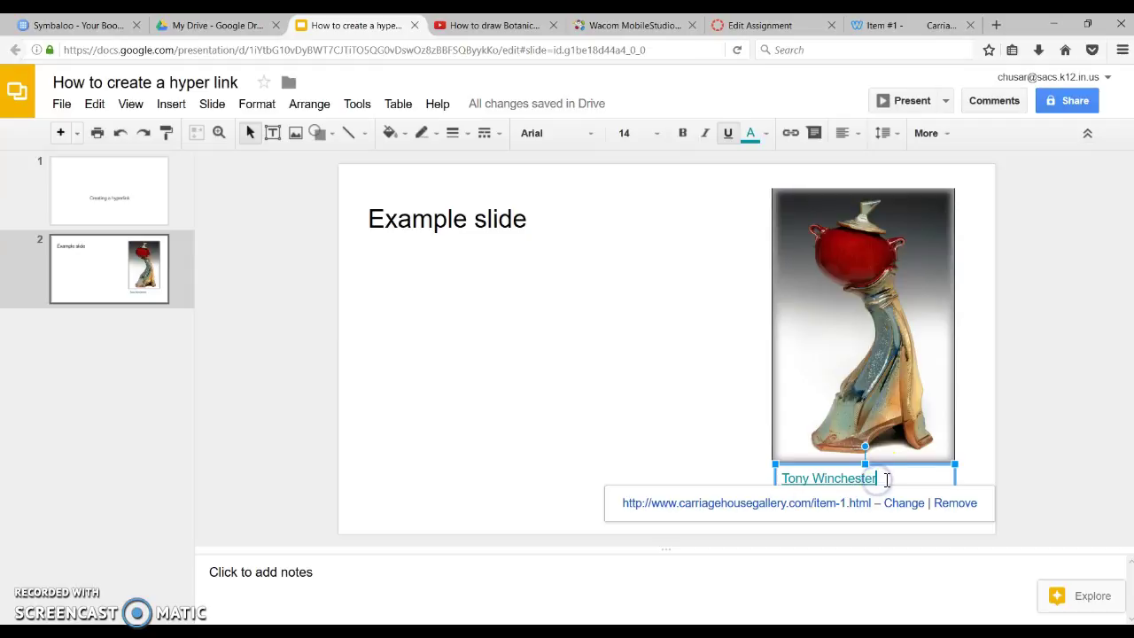
key("Return")
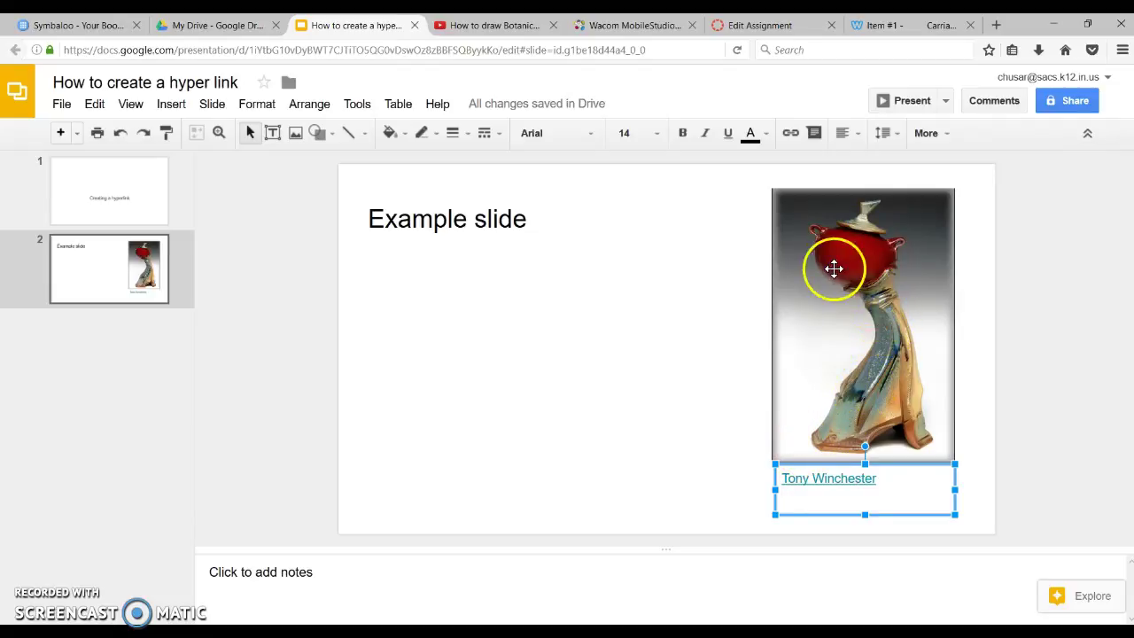
left_click(857, 217)
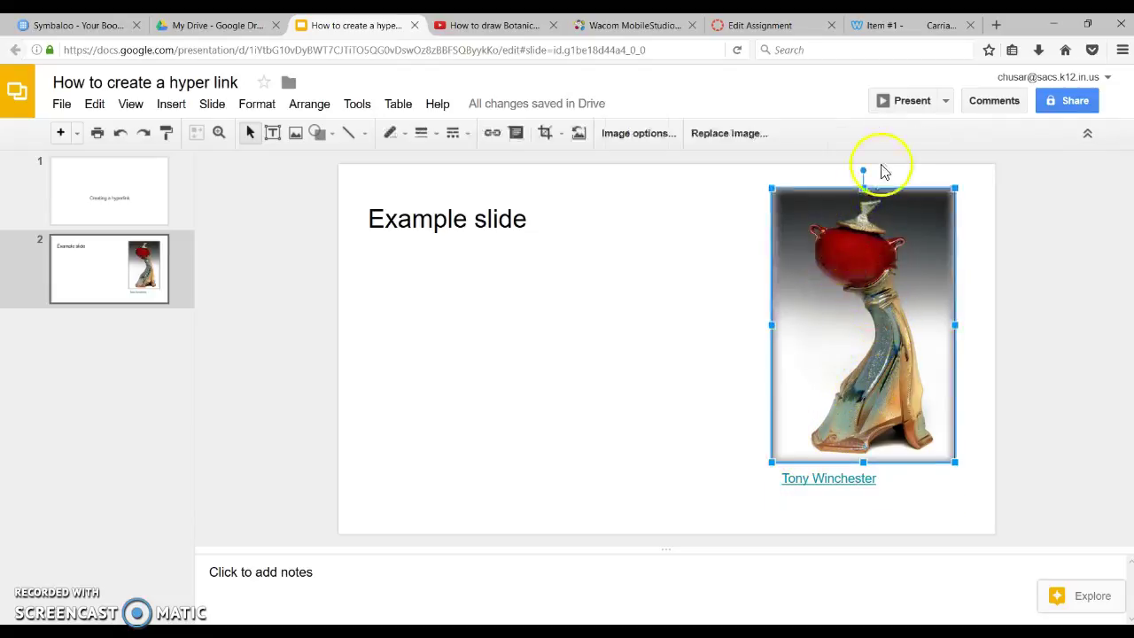